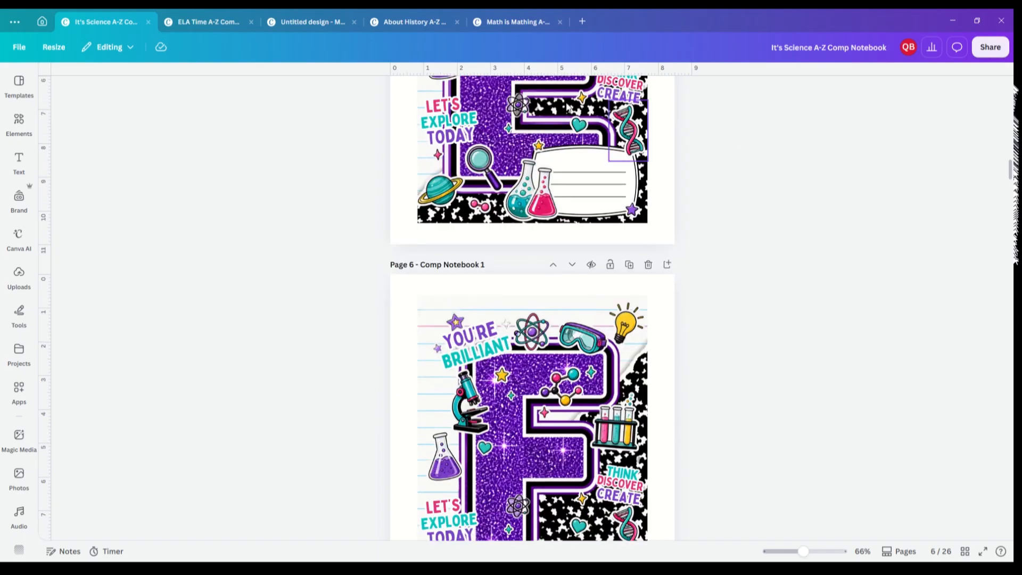
Step: Browse the ELA, History and Math A-Z notebook tabs, scrolling through their pages and page grid
left_click(214, 24)
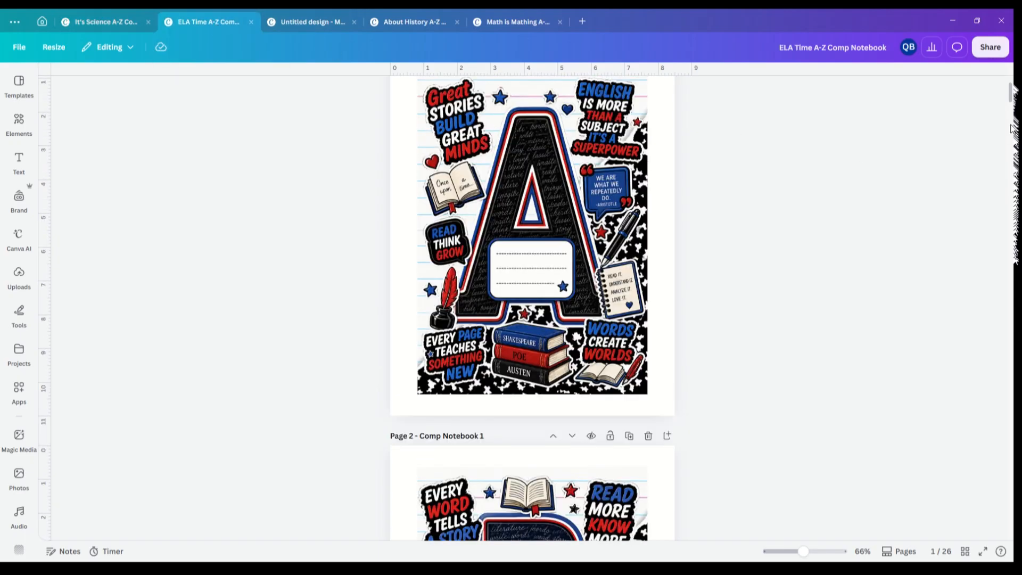
left_click_drag(1009, 90, 1008, 147)
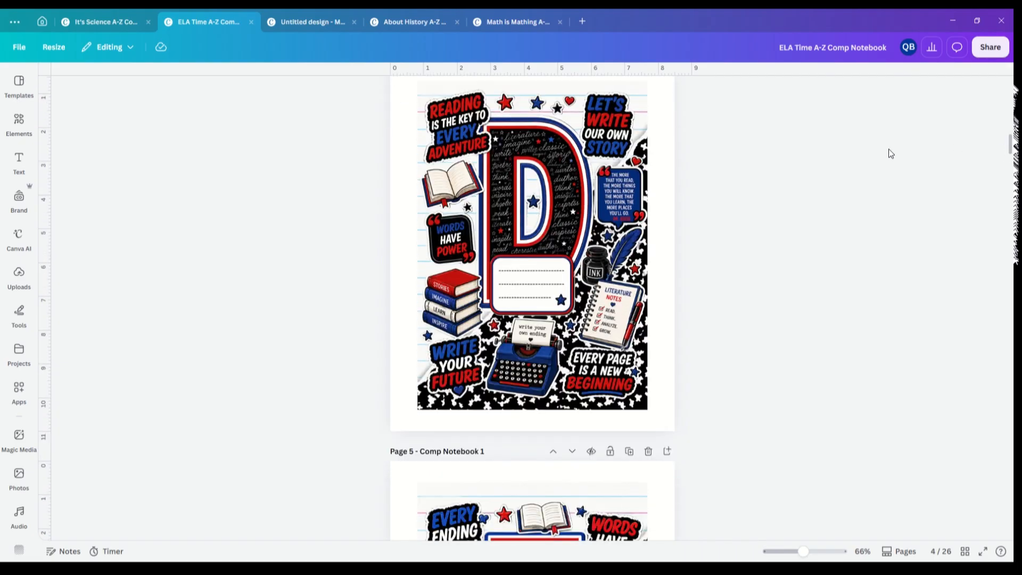
left_click(404, 22)
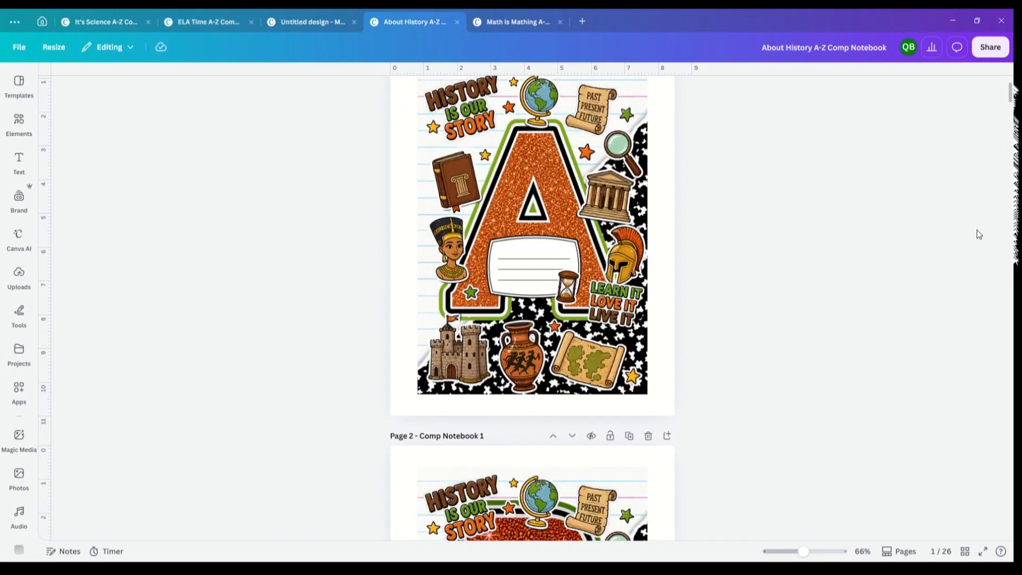
left_click_drag(1011, 97, 1011, 190)
left_click(482, 23)
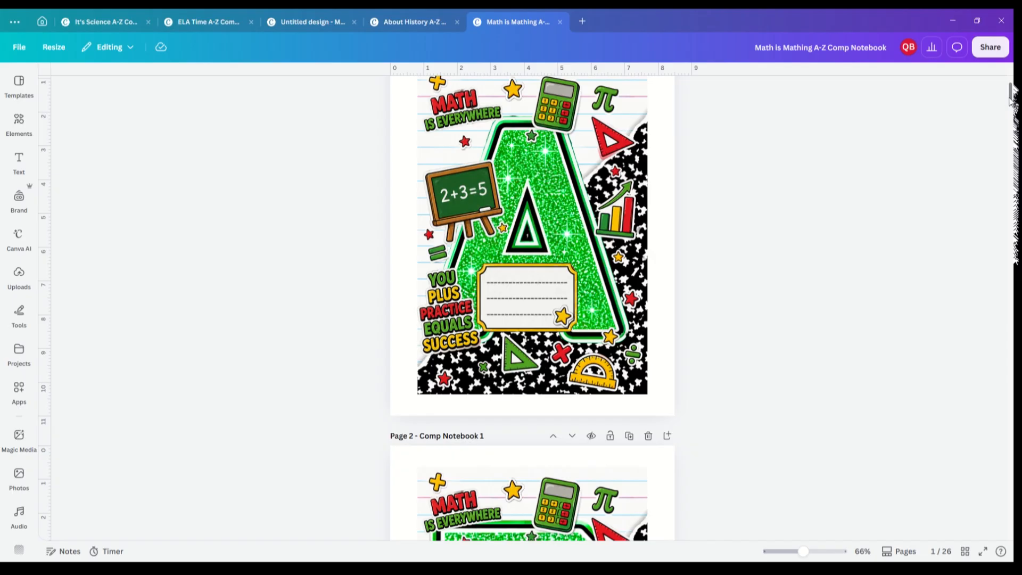
left_click_drag(1011, 98, 1013, 209)
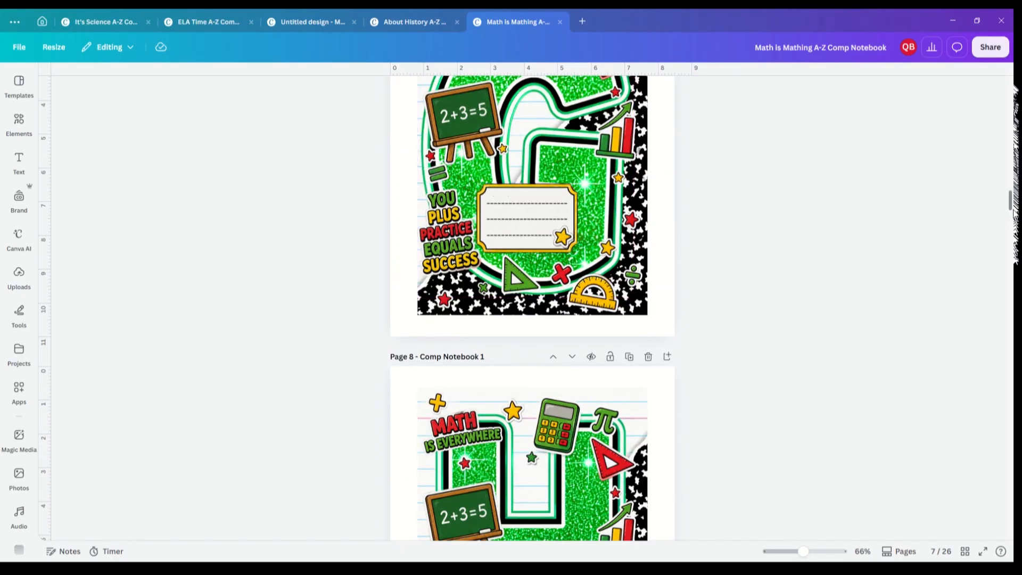
left_click_drag(1011, 208, 1008, 242)
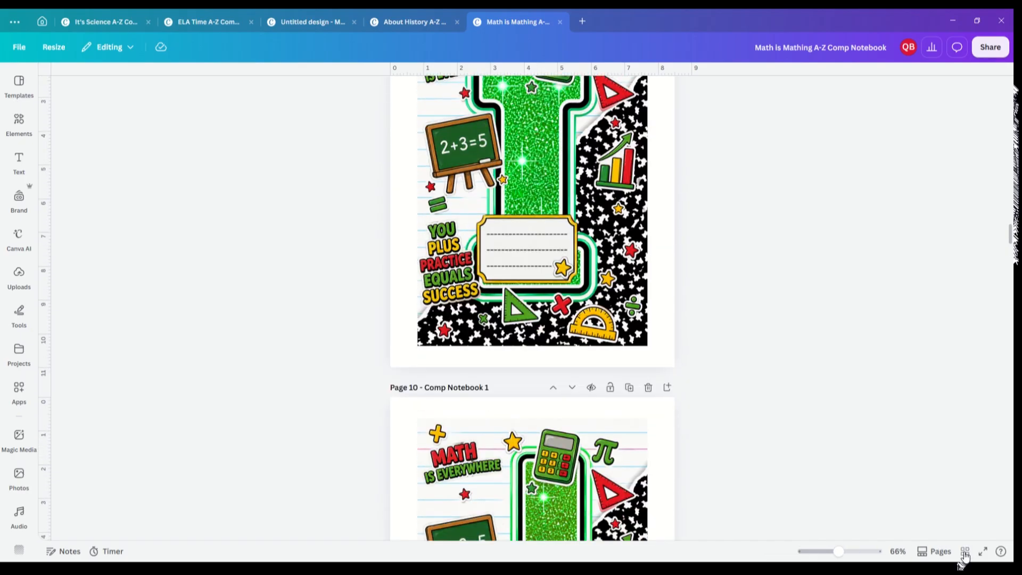
left_click(964, 551)
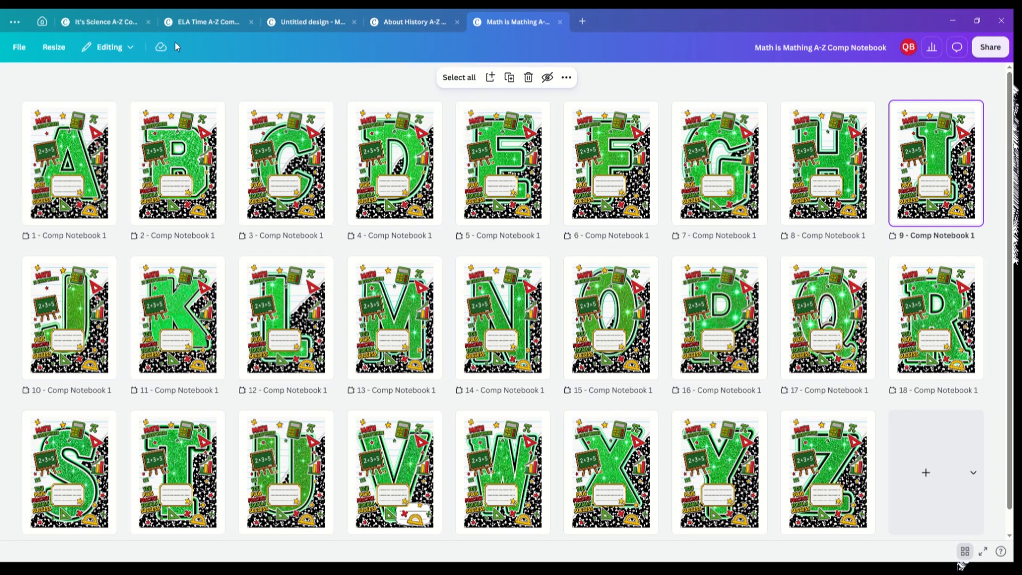
Step: Open page 13 (letter M) of the science notebook and add a text box containing the student's name
left_click(88, 24)
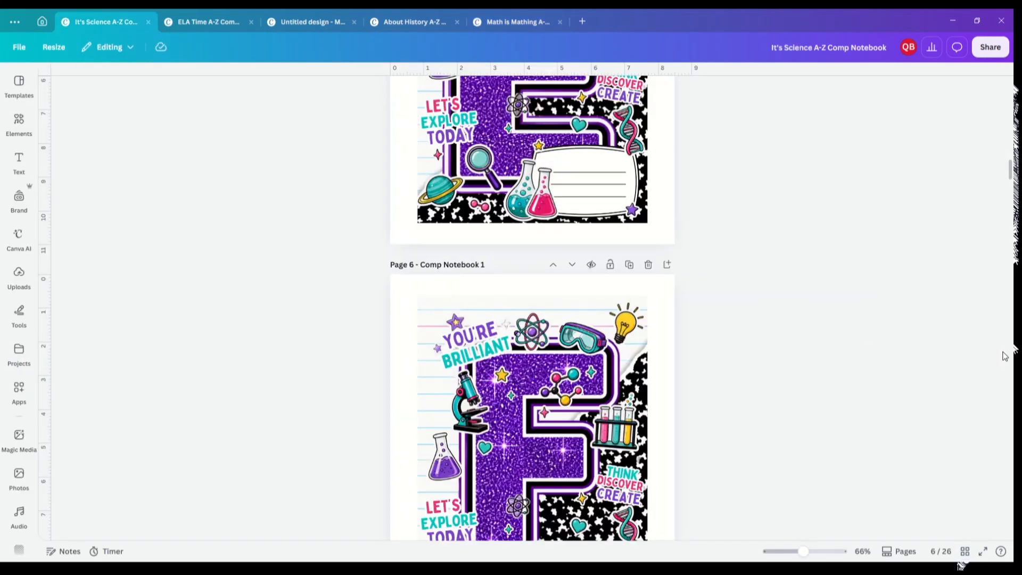
left_click(963, 551)
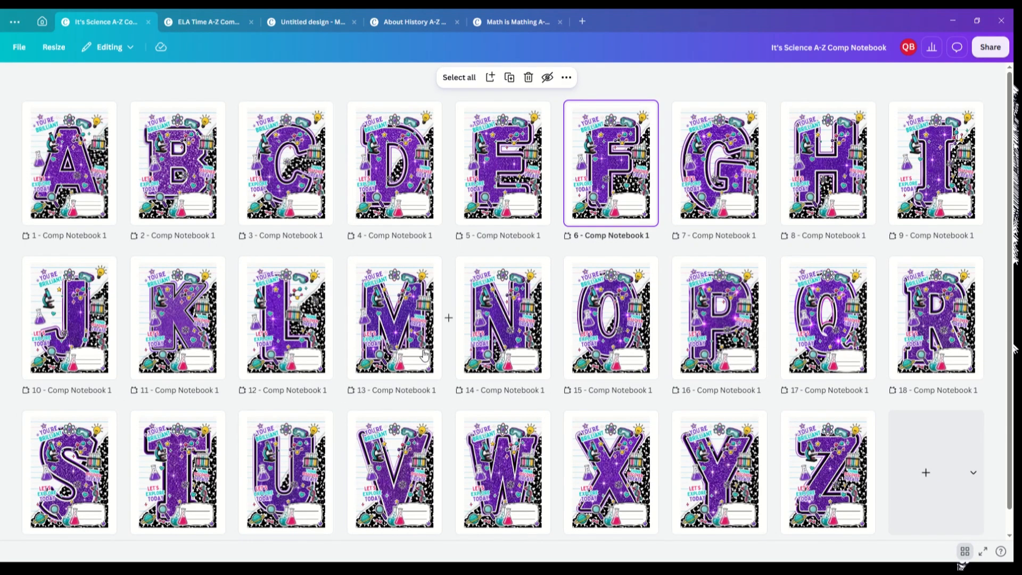
double_click(405, 327)
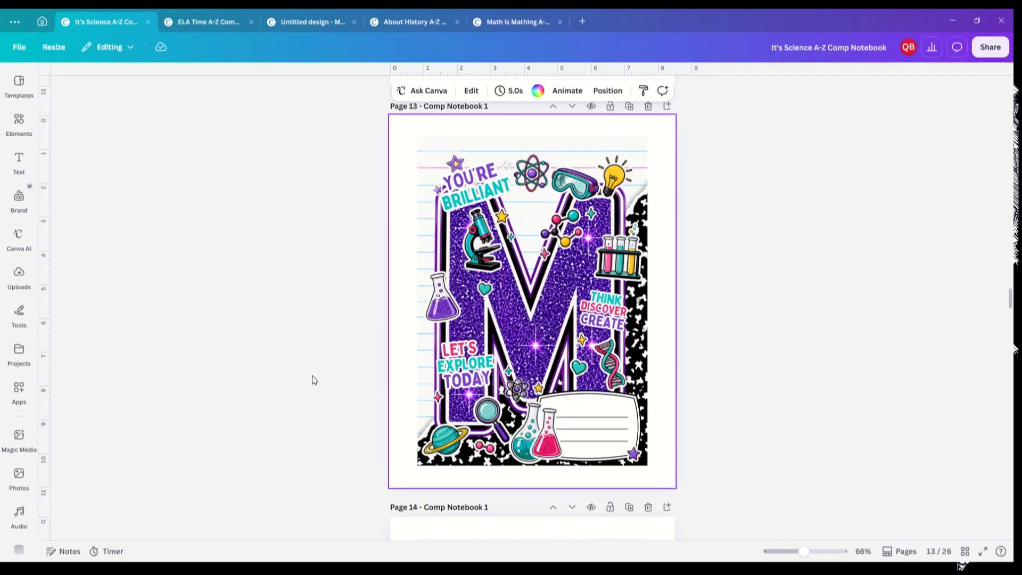
key("t")
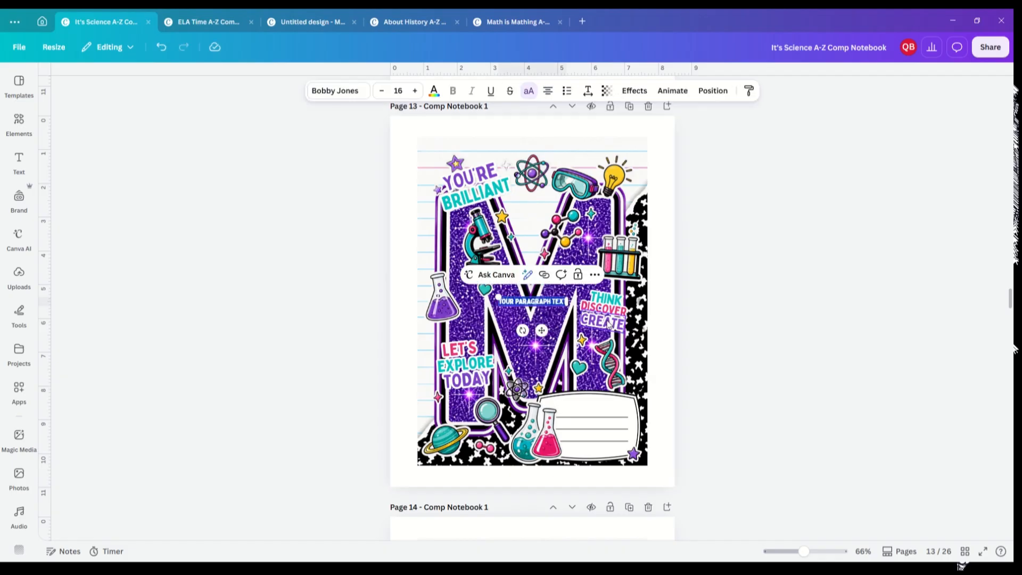
key("BackSpace")
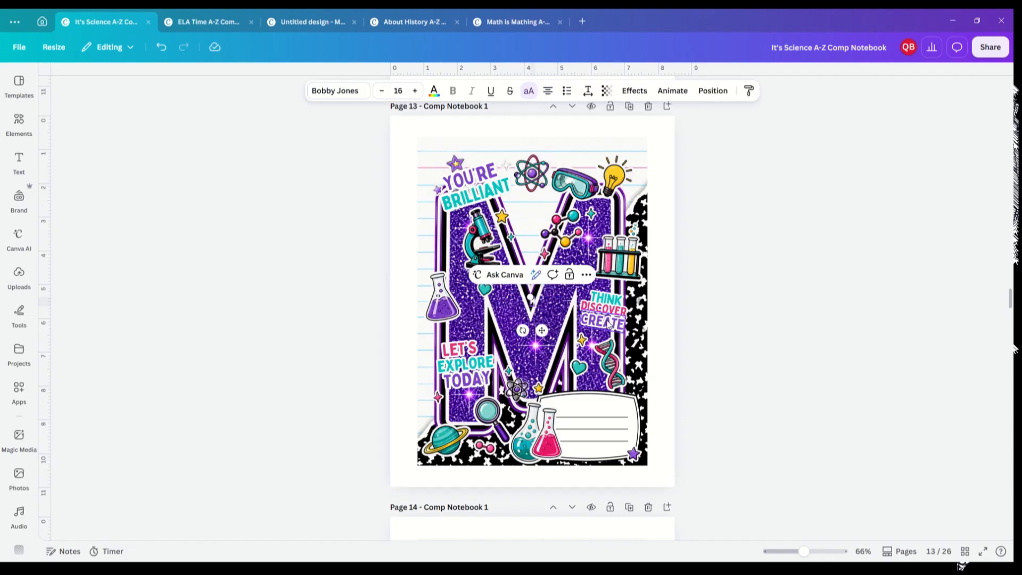
type("MY")
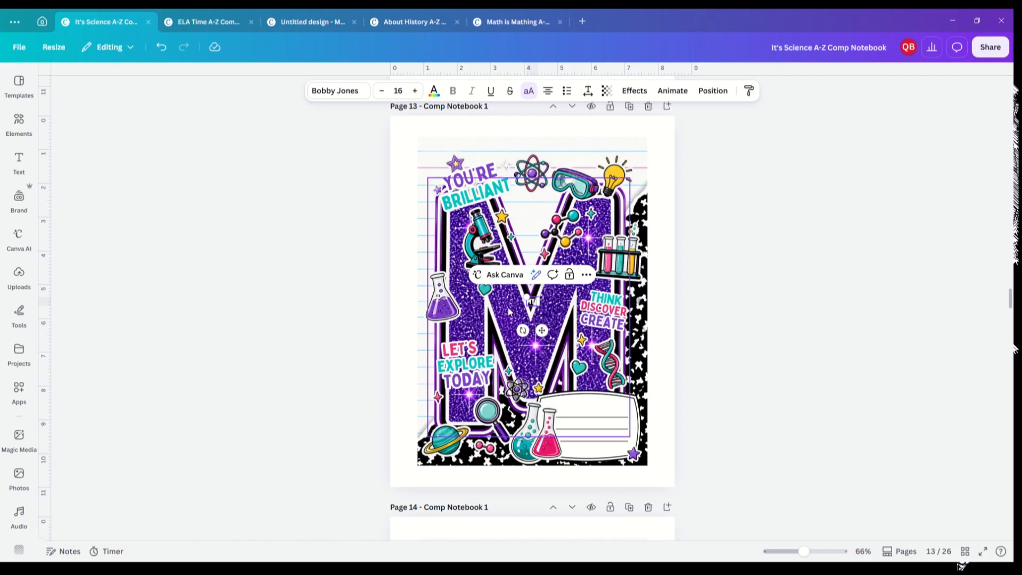
Step: Enlarge the name text box to about font size 202 over the letter
left_click_drag(522, 297, 406, 246)
left_click_drag(538, 306, 573, 335)
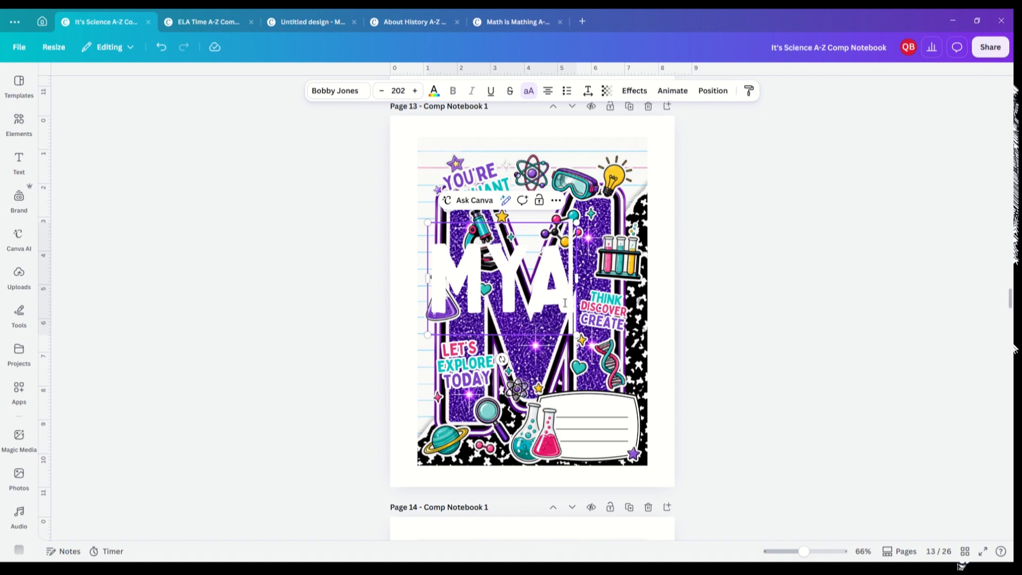
Step: Turn off uppercase for the name and set its font to Great Vibes after trying other script fonts
left_click_drag(565, 301, 429, 296)
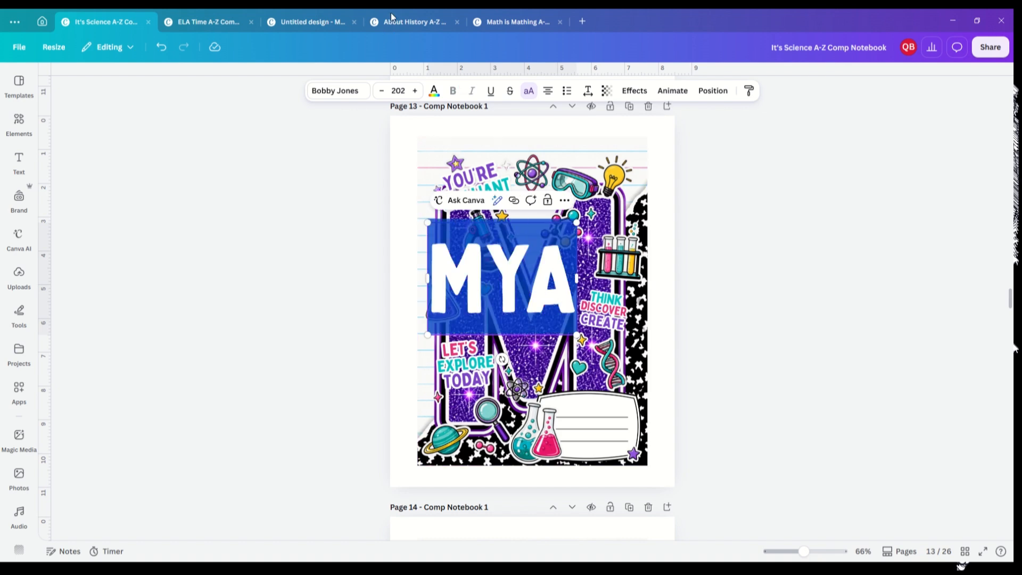
left_click(345, 97)
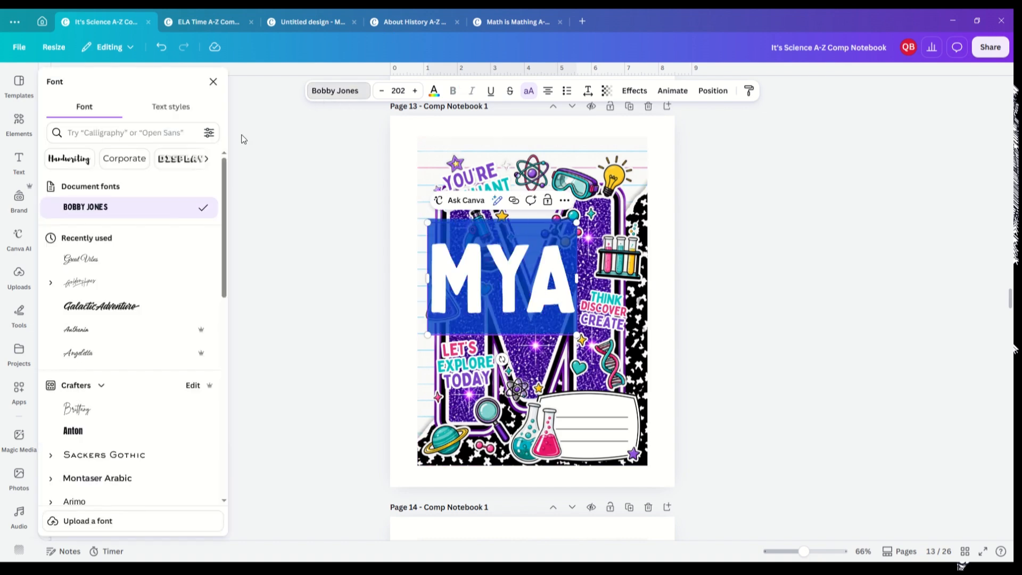
left_click(81, 259)
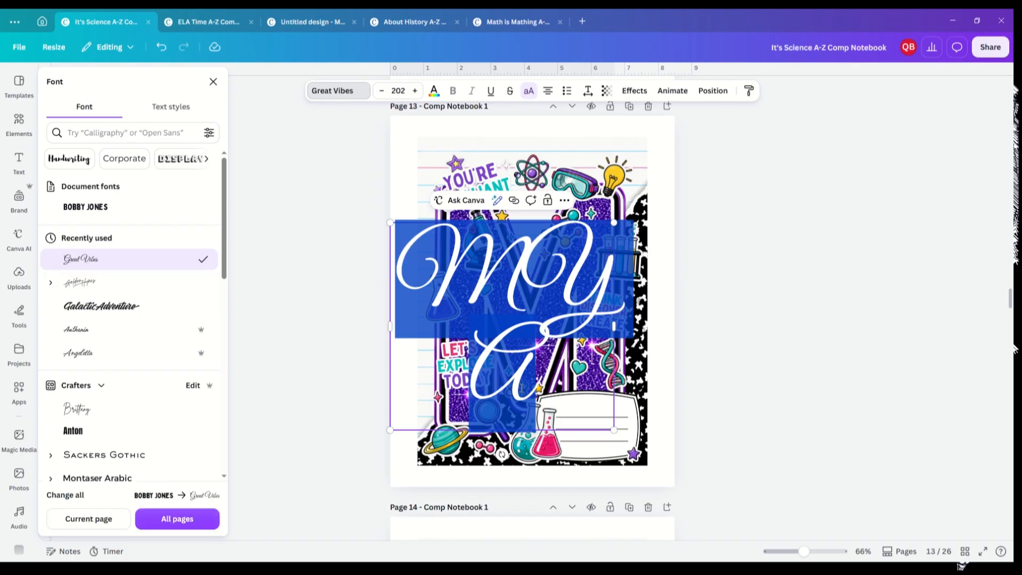
left_click(83, 331)
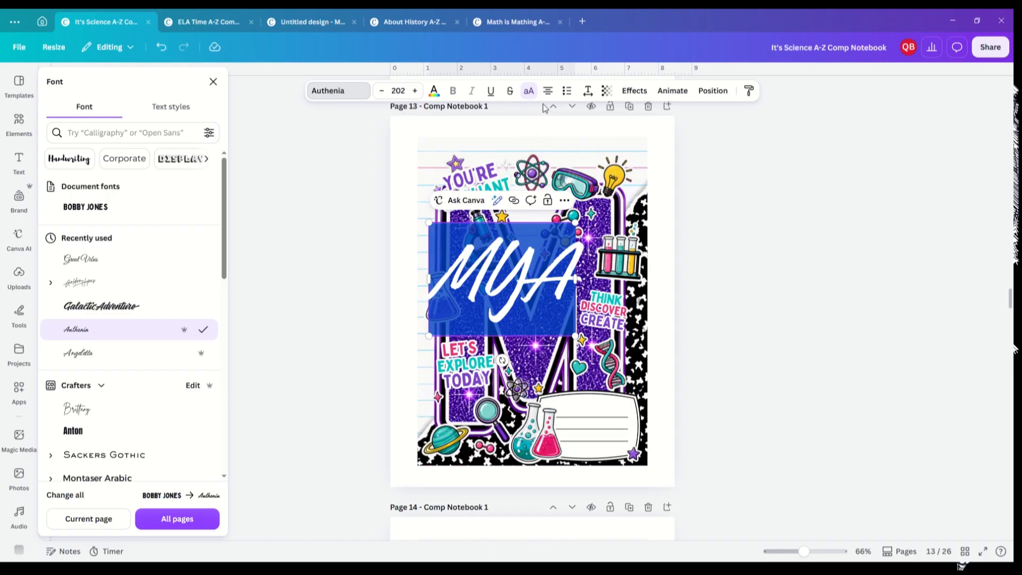
left_click(529, 91)
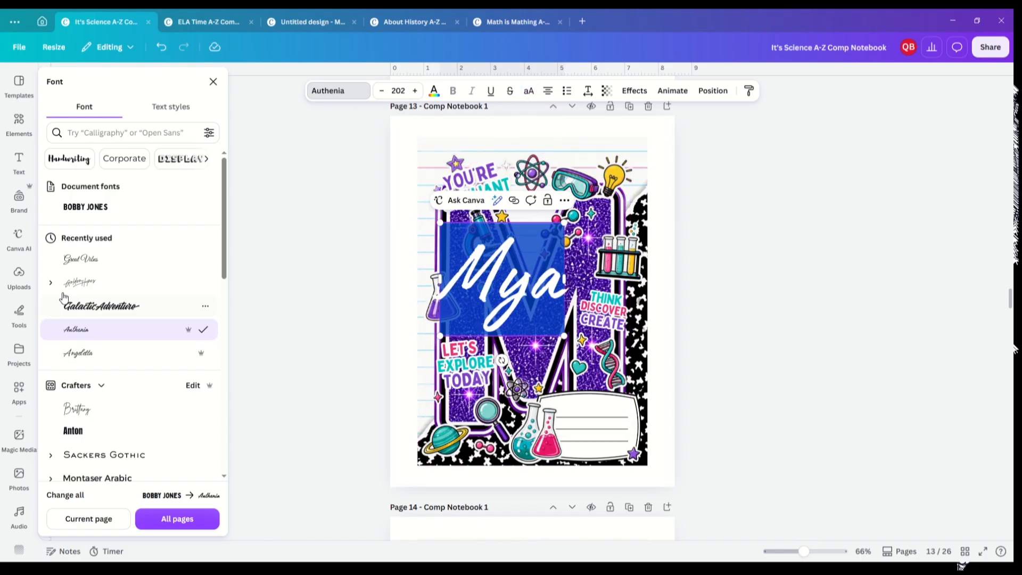
left_click(82, 286)
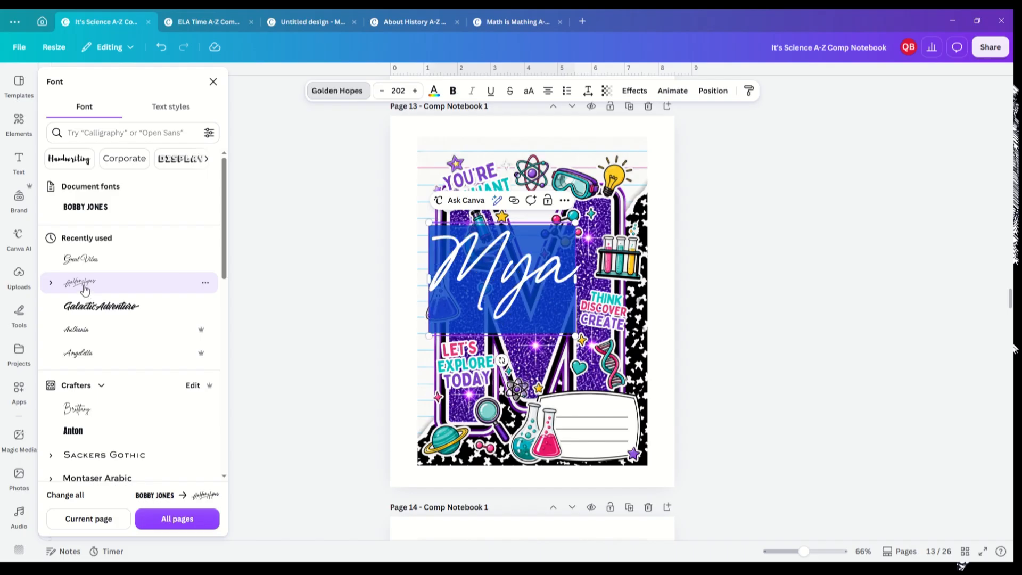
left_click(76, 259)
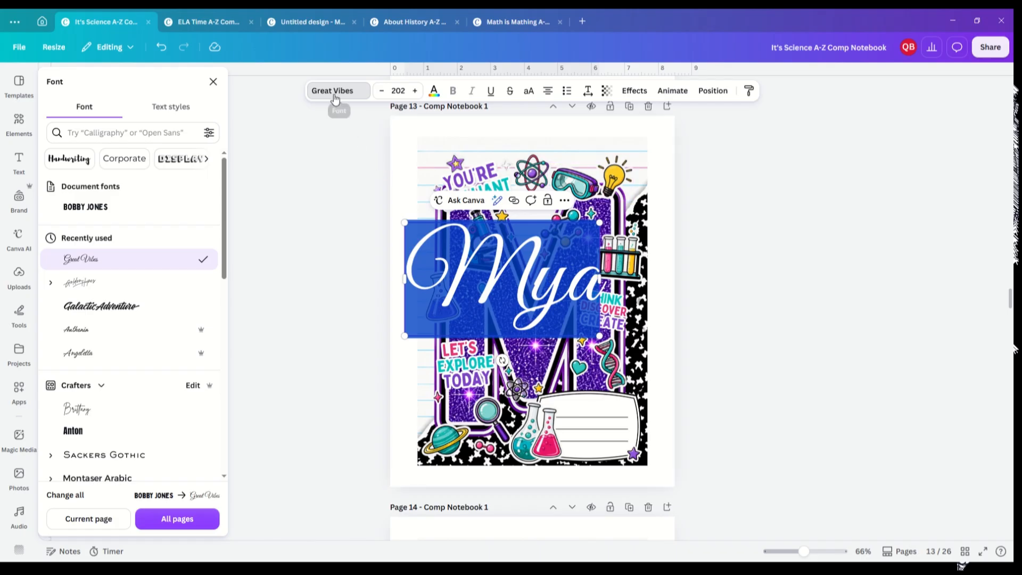
Step: Color the name pink and give it a white Outline effect with thickness 9
left_click(435, 93)
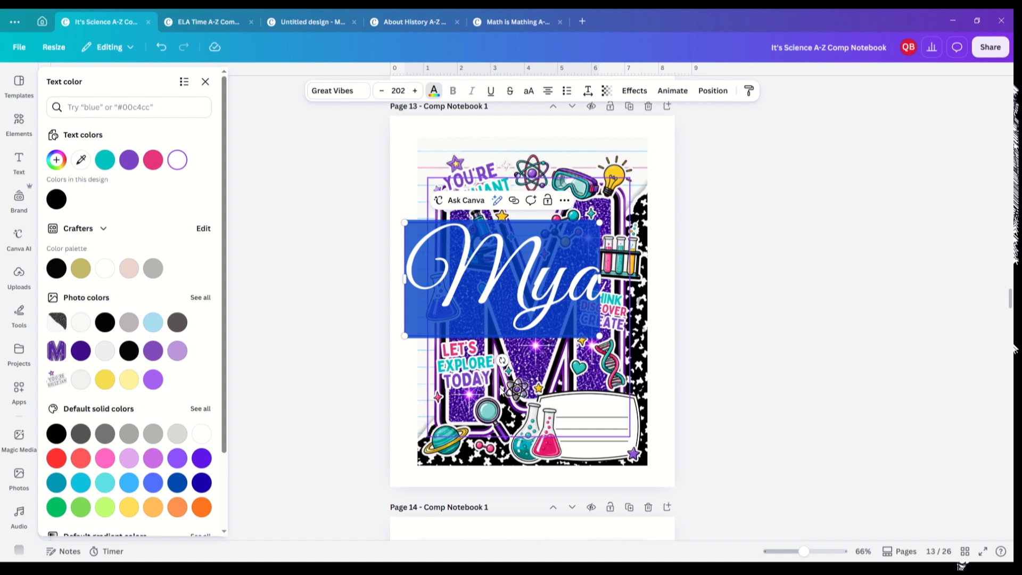
left_click(153, 159)
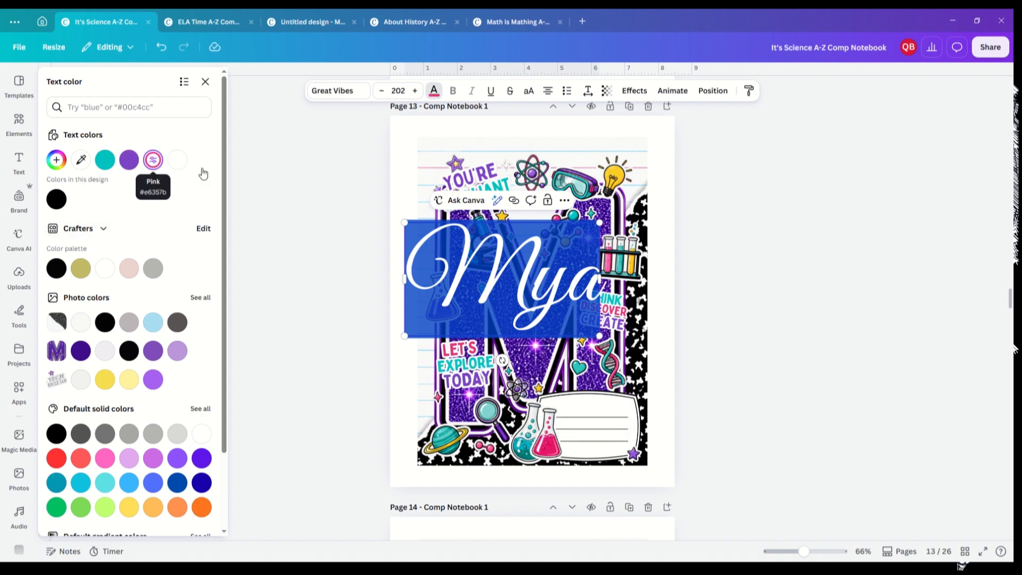
left_click(633, 92)
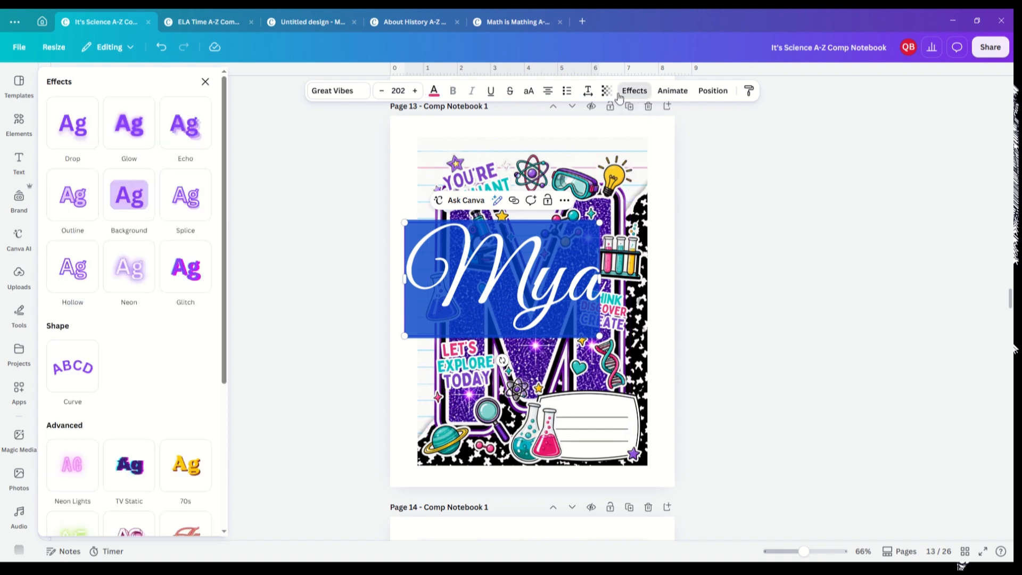
left_click(82, 207)
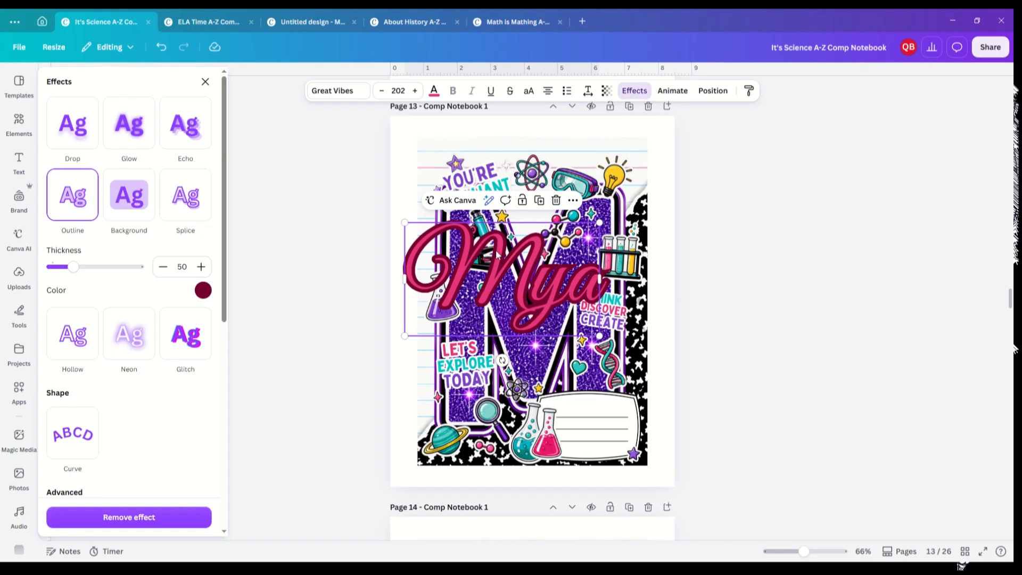
left_click(203, 290)
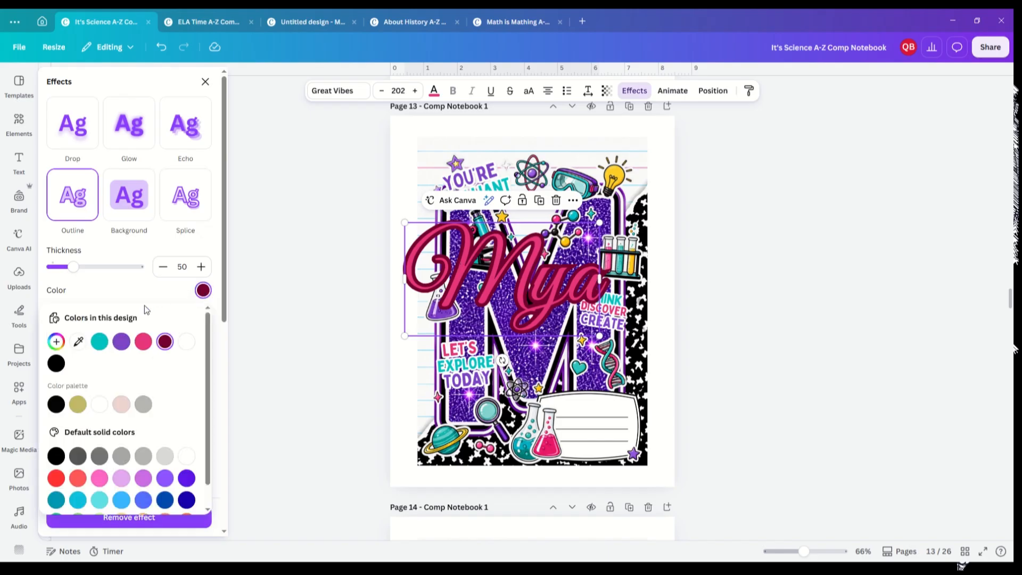
left_click(186, 341)
left_click_drag(74, 266, 56, 267)
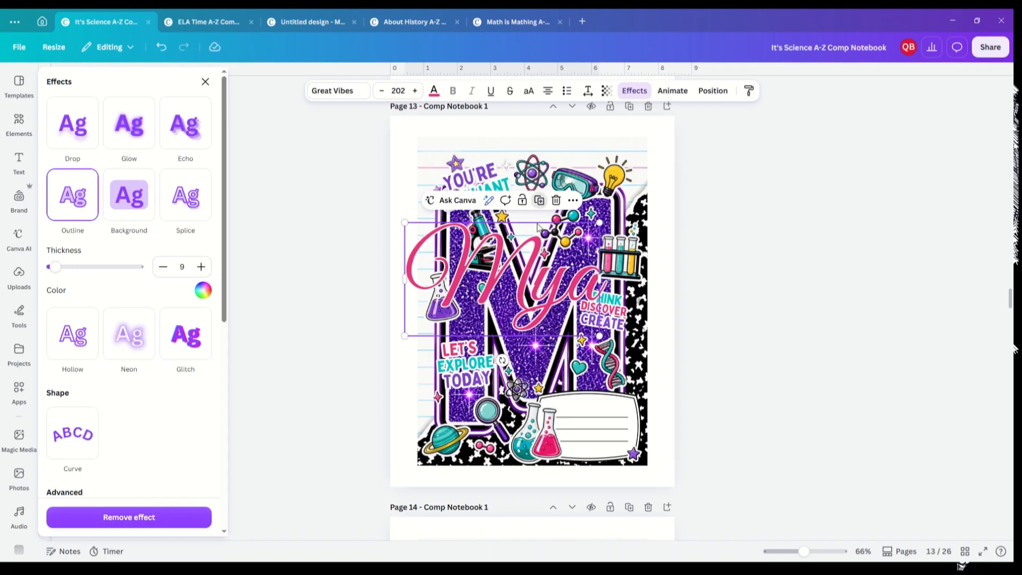
Step: Duplicate the name below itself and give the original a black outline with thickness 41
left_click_drag(524, 307, 523, 369)
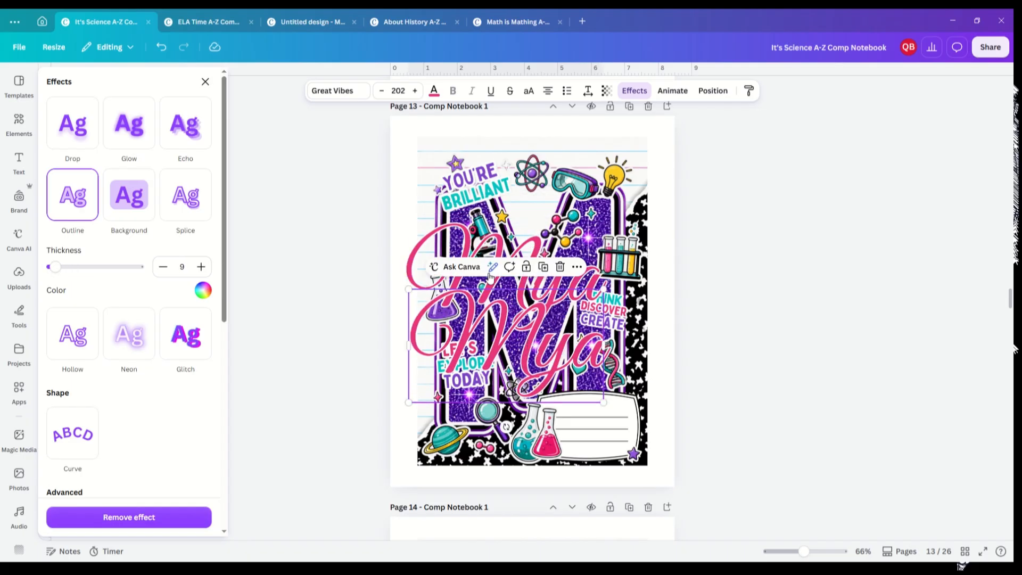
left_click(489, 254)
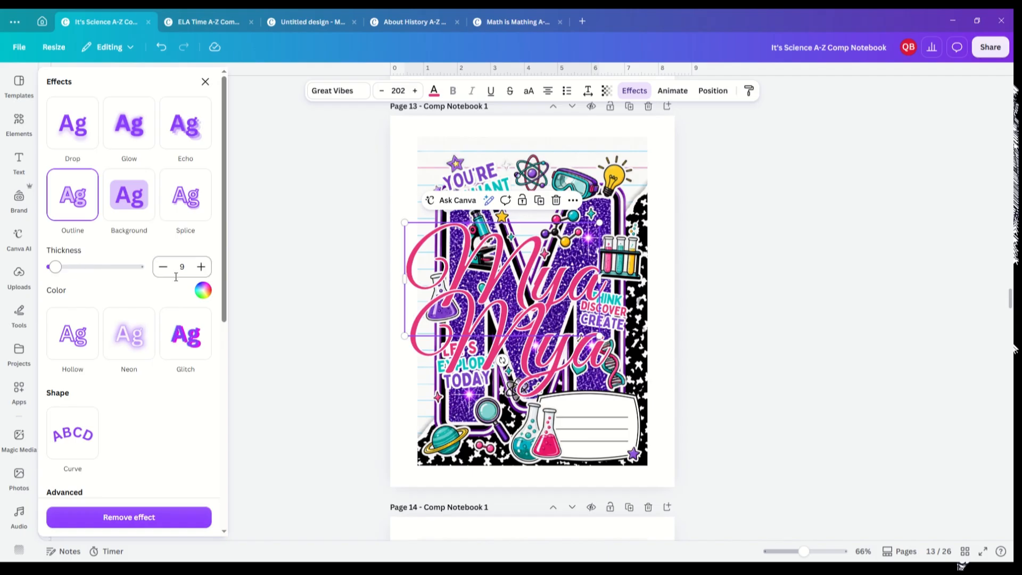
left_click(203, 290)
left_click(186, 342)
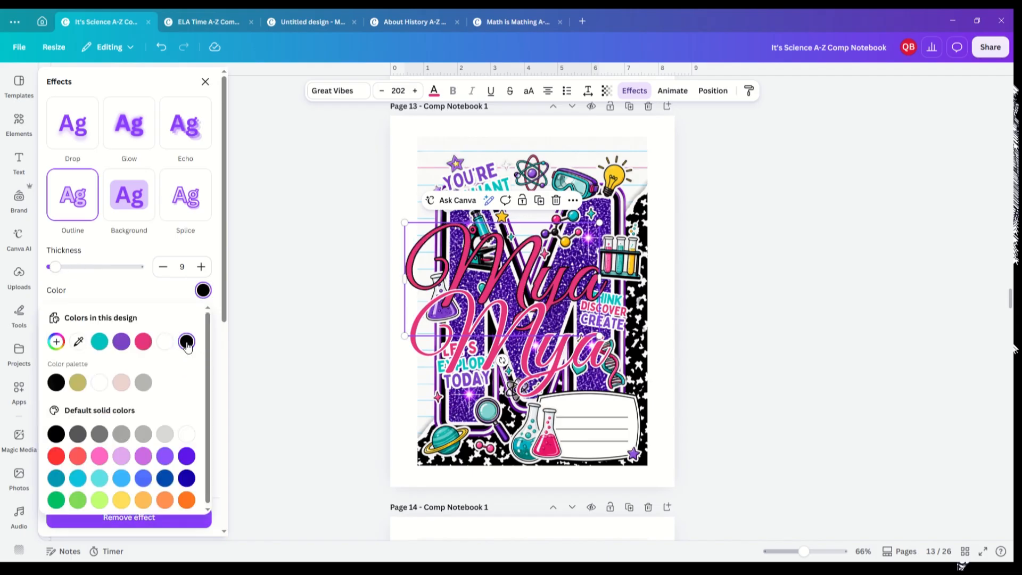
left_click_drag(58, 267, 66, 268)
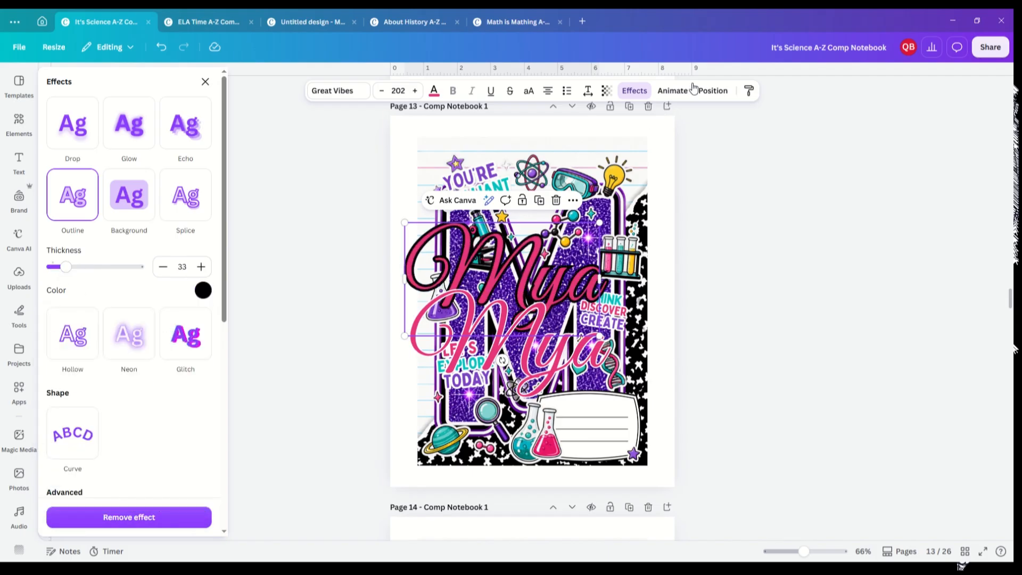
left_click_drag(66, 268, 70, 268)
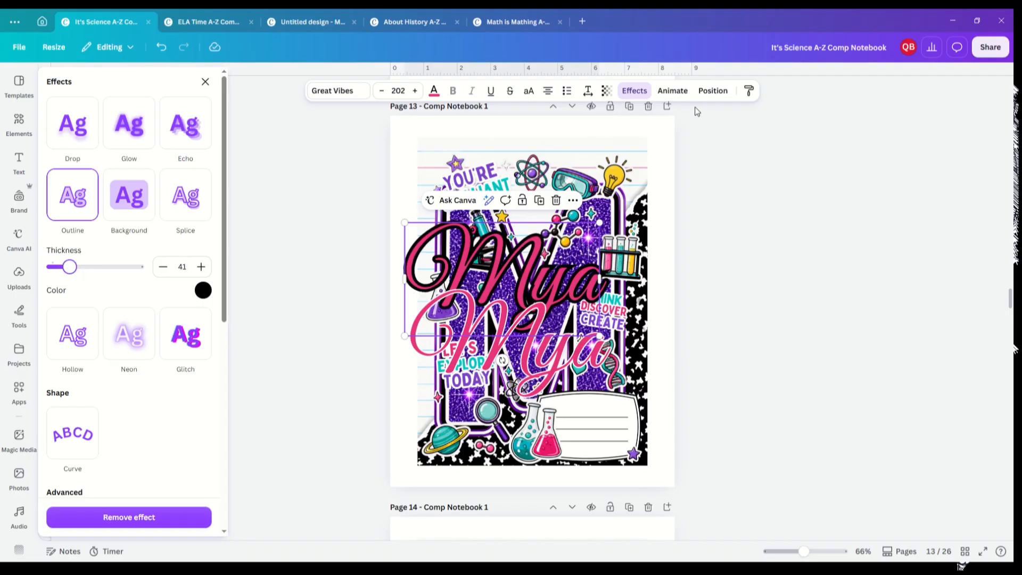
Step: Stack the two name copies by aligning them to each other's center and middle, and nudge the pair into place
left_click(713, 91)
left_click(188, 109)
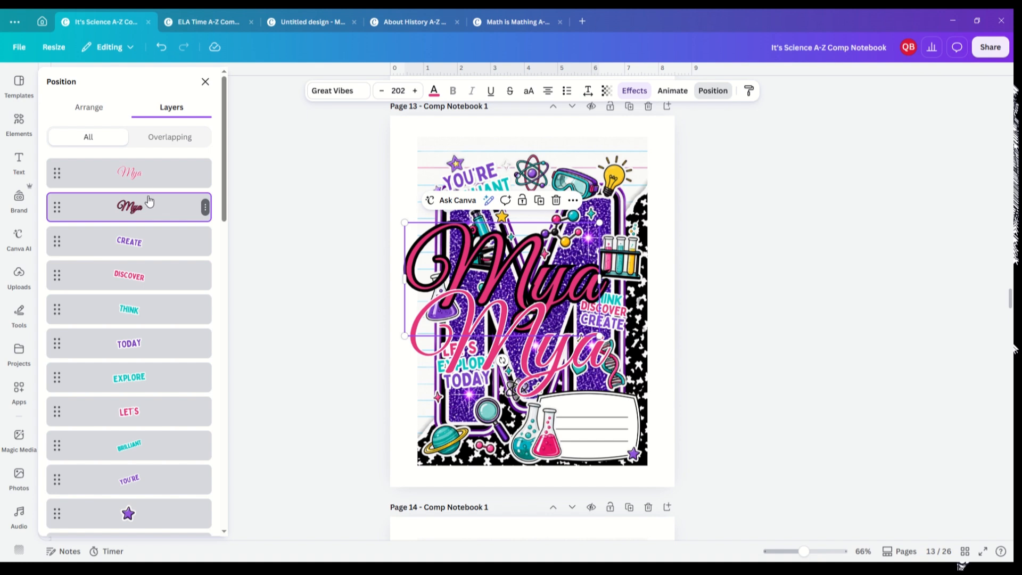
left_click(124, 173, "shift")
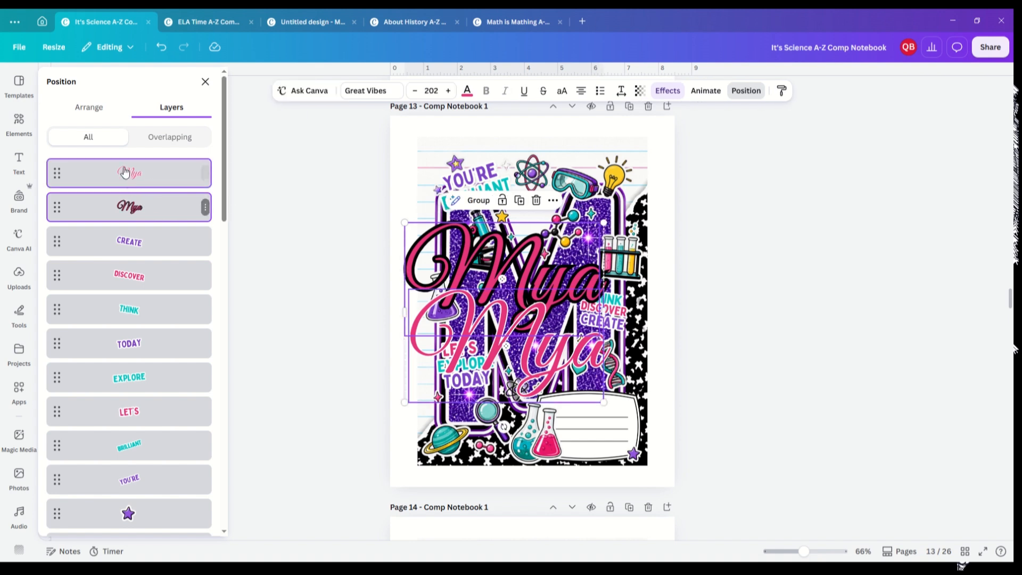
left_click(86, 108)
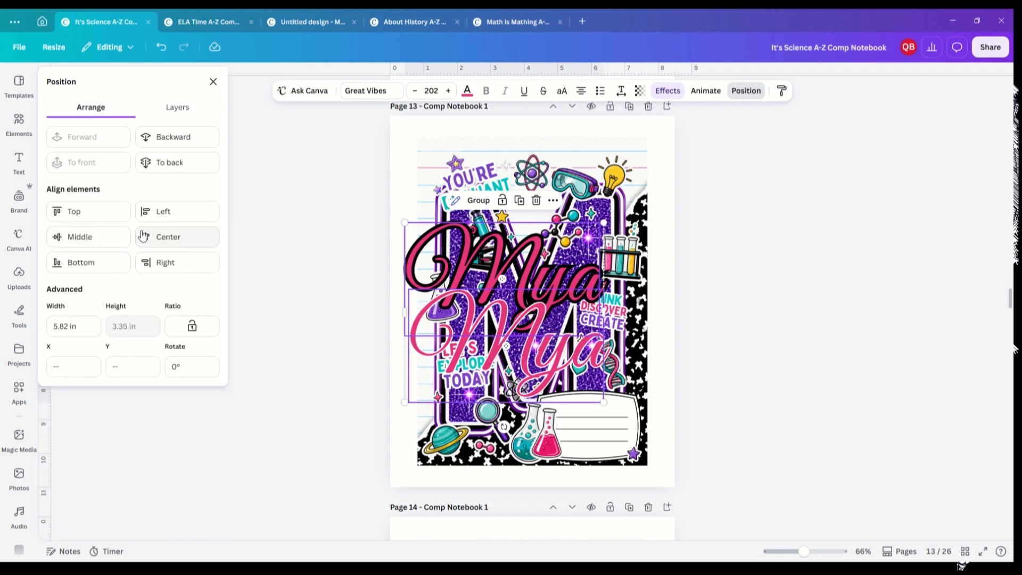
left_click(159, 237)
left_click(80, 237)
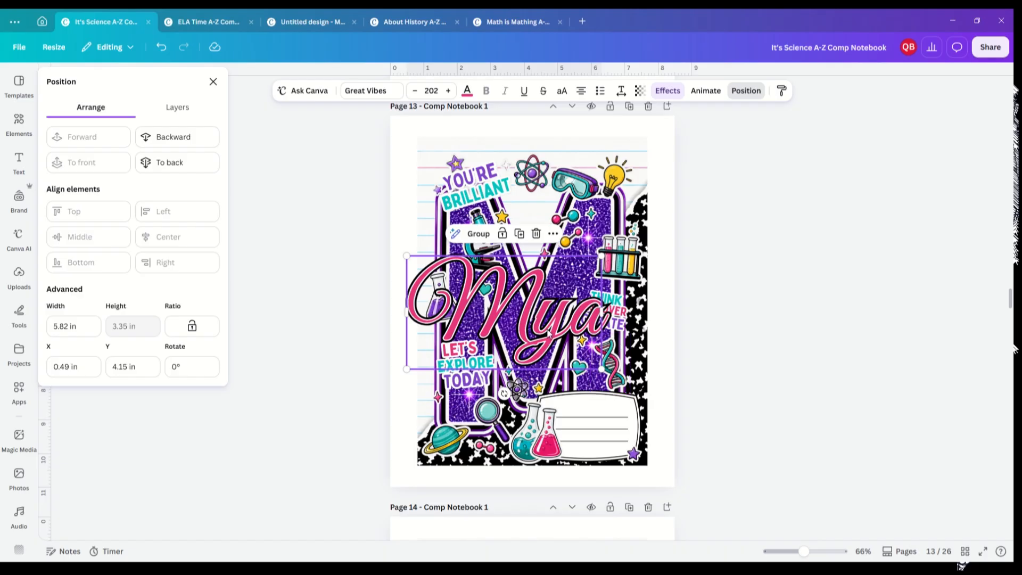
left_click_drag(553, 331, 567, 348)
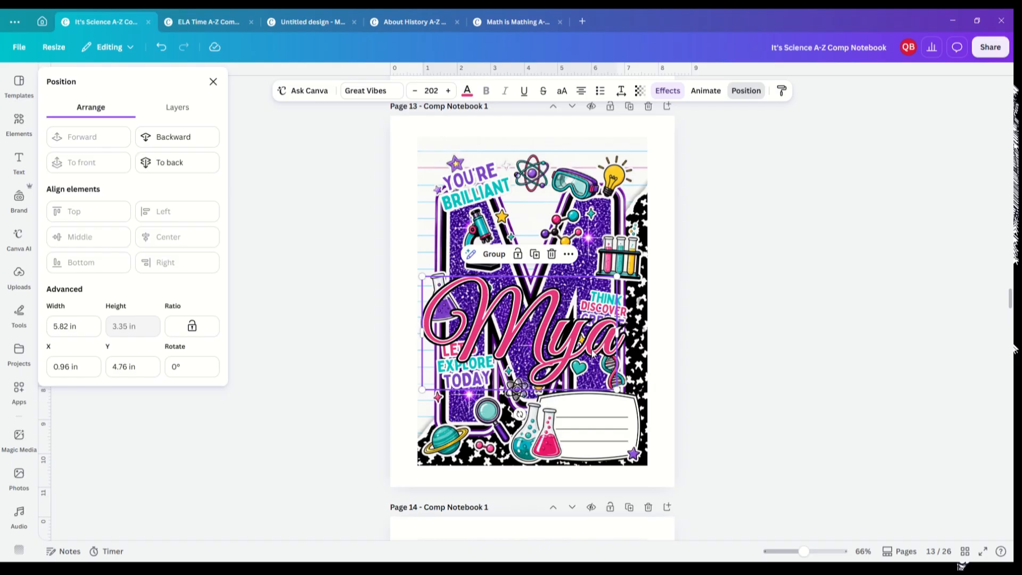
Step: Group the two name copies and move the group down the layer order behind the stickers
left_click(181, 111)
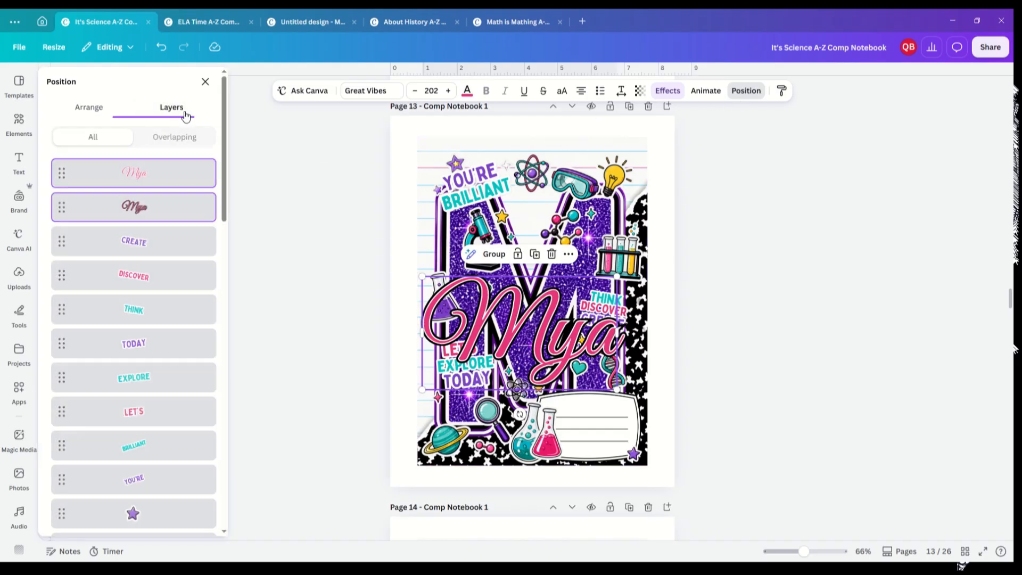
left_click(494, 254)
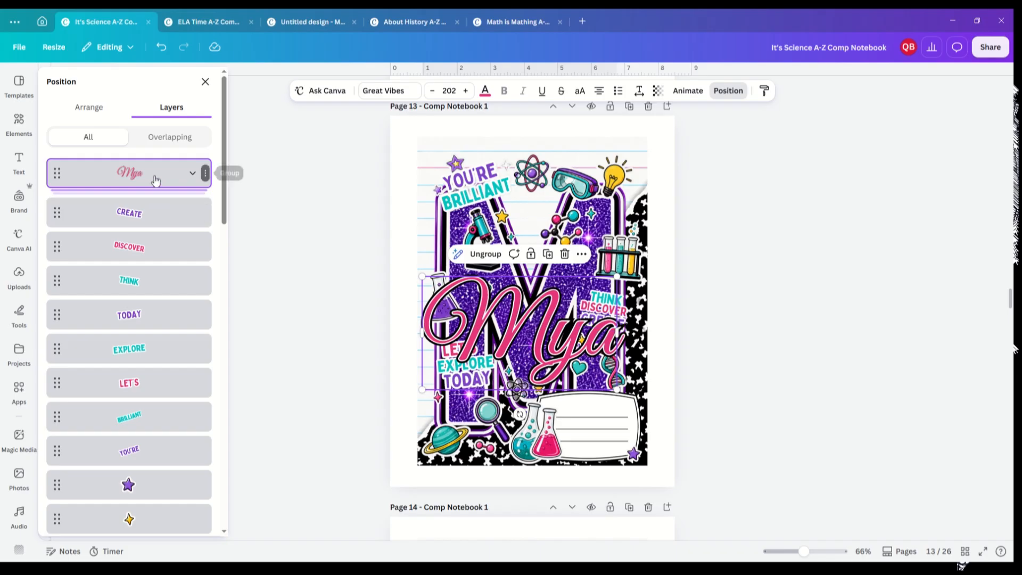
left_click_drag(154, 176, 153, 457)
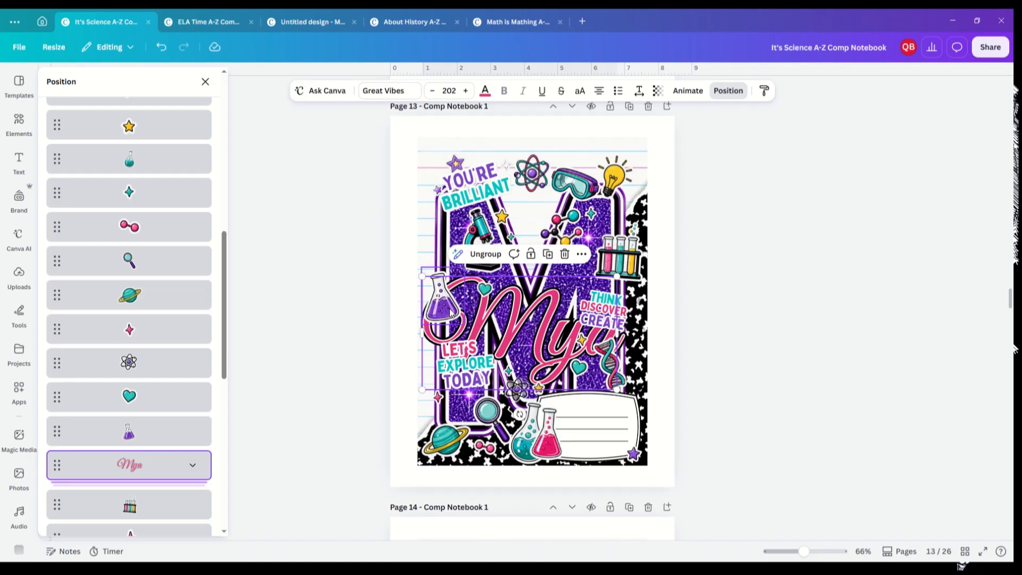
Step: Move the purple flask sticker up so it no longer covers the name
left_click(450, 312)
left_click_drag(451, 311, 450, 275)
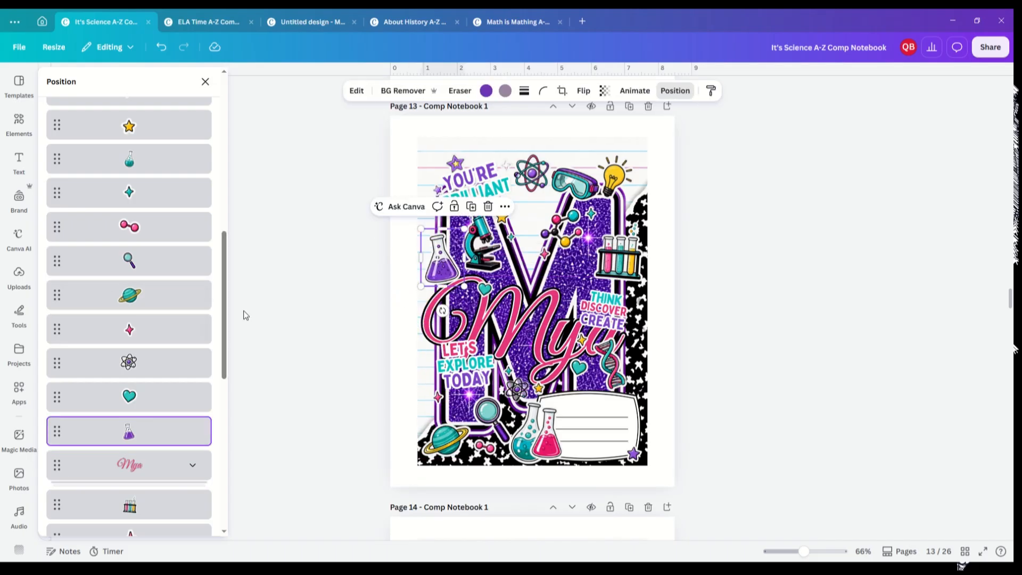
Step: Shift the THINK, DISCOVER, CREATE words to the right and move the DNA sticker lower
left_click_drag(224, 315, 226, 164)
left_click(150, 165)
left_click(142, 204, "shift")
left_click(141, 228, "shift")
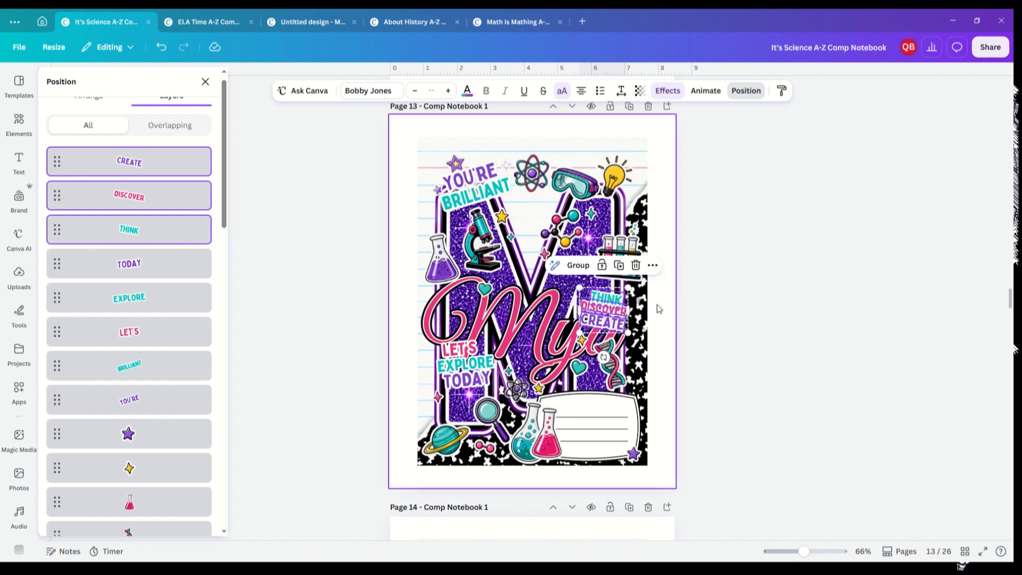
left_click_drag(607, 310, 624, 303)
left_click(623, 396)
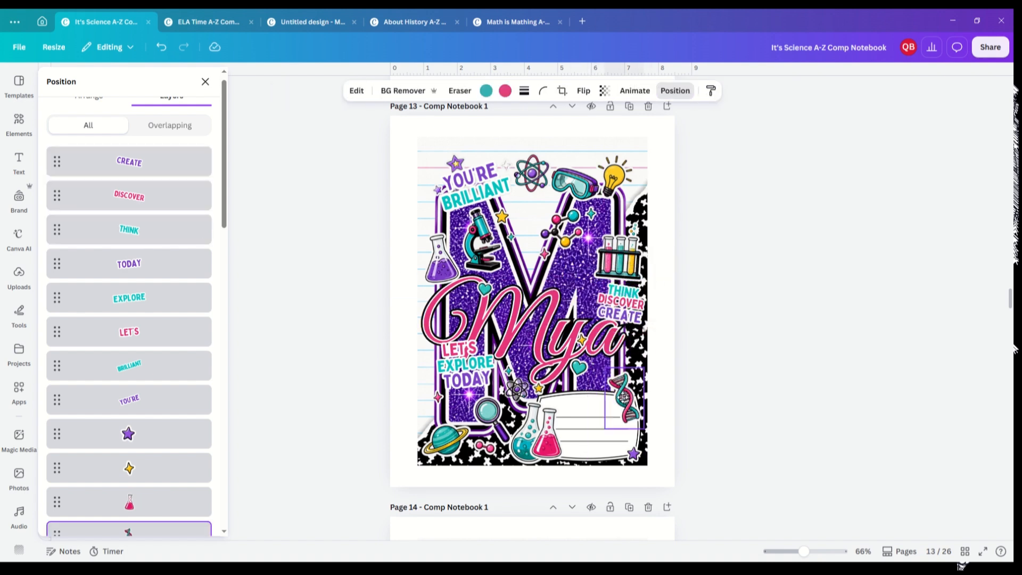
Step: Select the LET'S, EXPLORE, TODAY words together, move them slightly down, and deselect
left_click(149, 261)
left_click(139, 306, "shift")
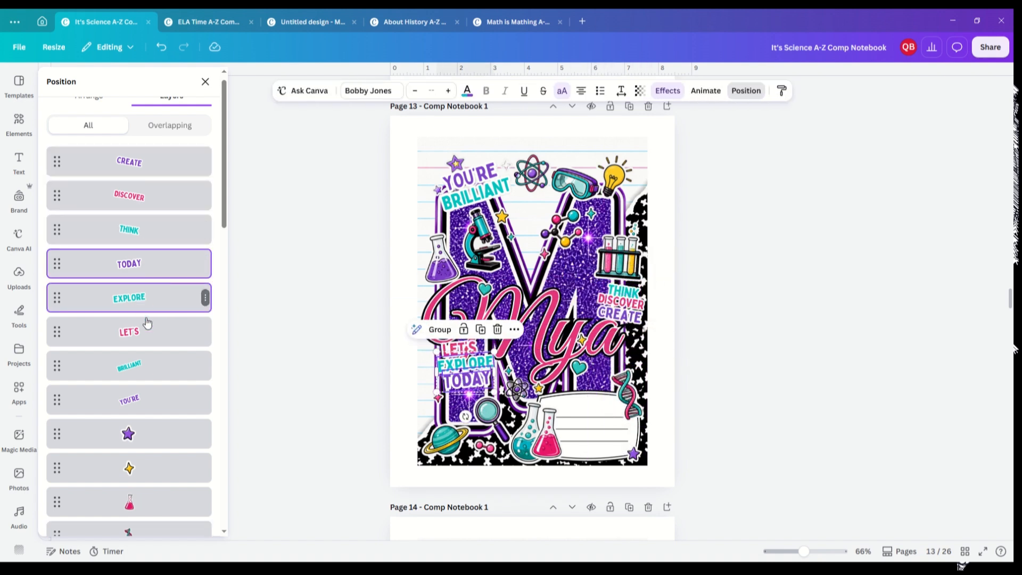
left_click(144, 331, "shift")
left_click_drag(467, 373, 471, 386)
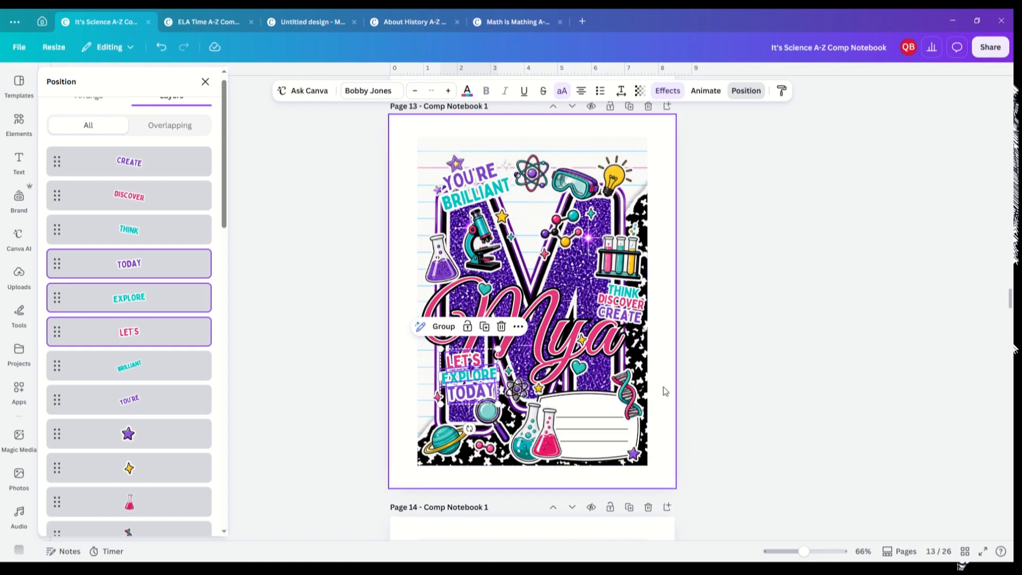
left_click(693, 358)
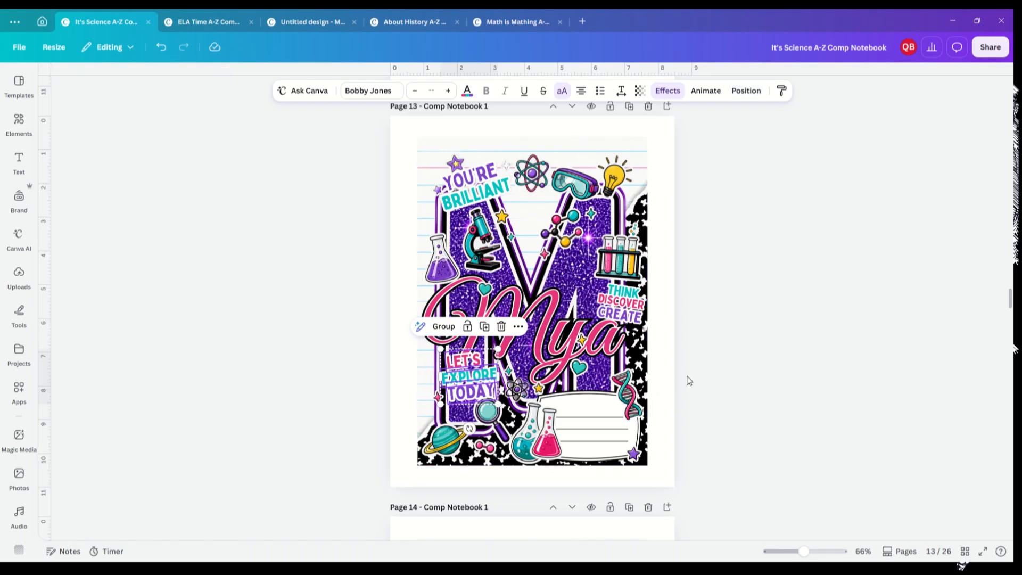
left_click(689, 380)
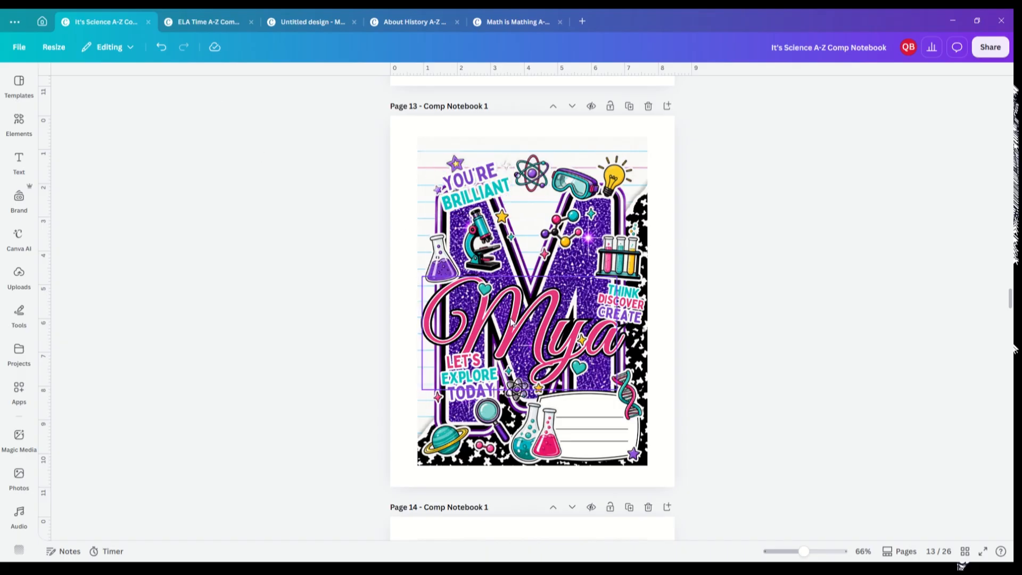
Step: Try shrinking the name group to size 130 and moving it onto the label box, then undo both changes
left_click(448, 302)
left_click_drag(421, 275, 492, 315)
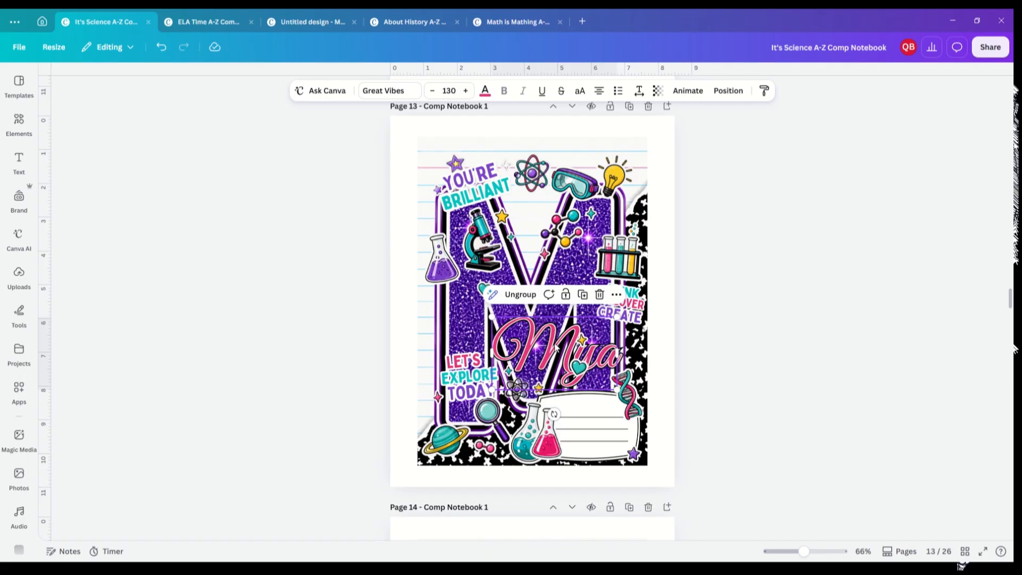
left_click_drag(555, 347, 576, 421)
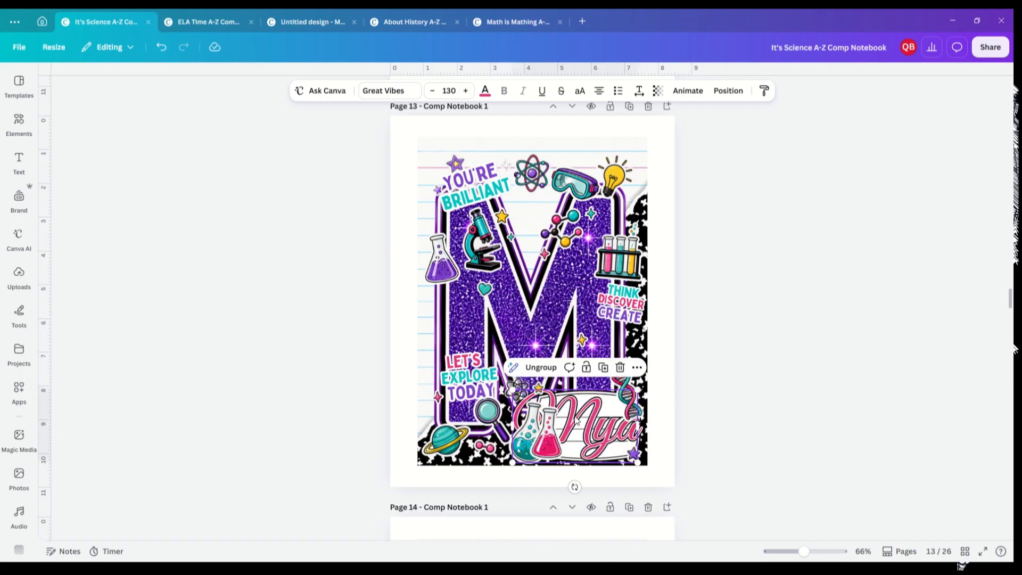
left_click(545, 451)
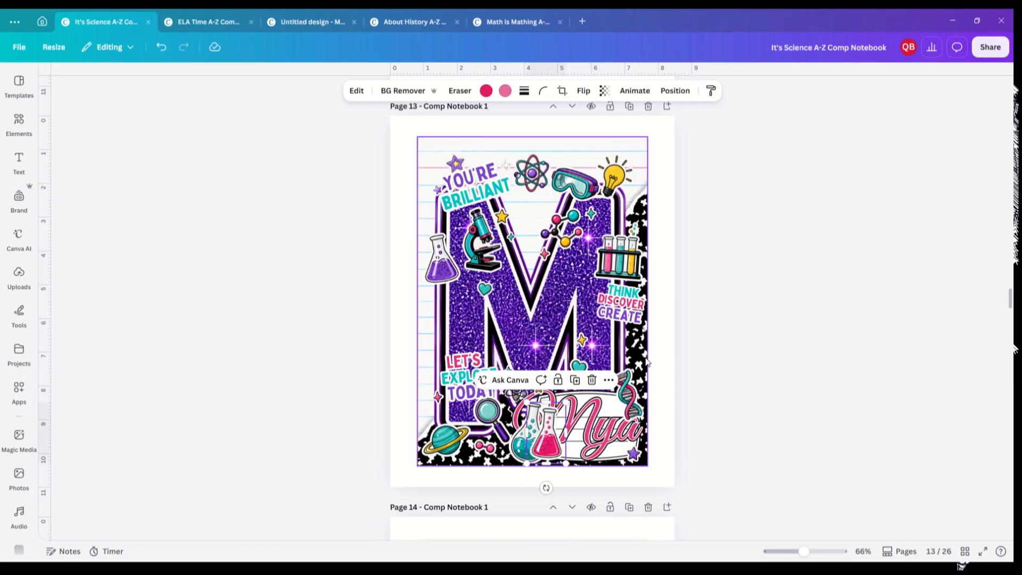
left_click(609, 438)
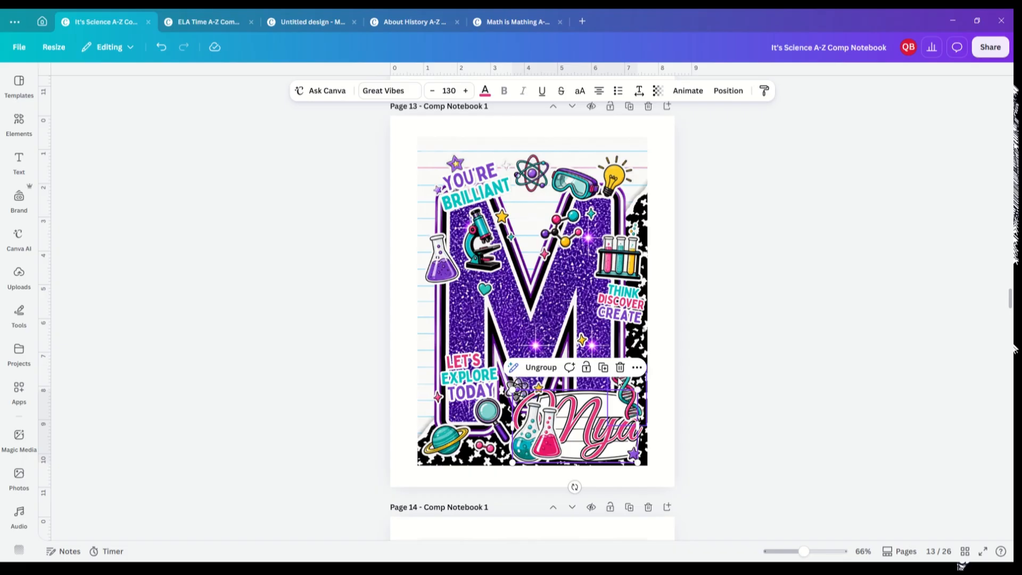
left_click(162, 47)
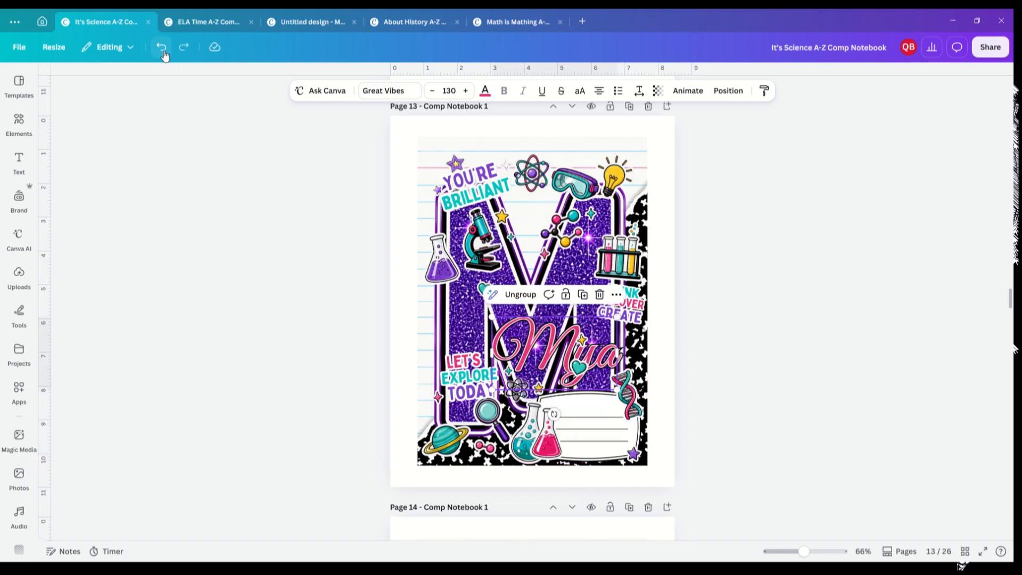
left_click(162, 47)
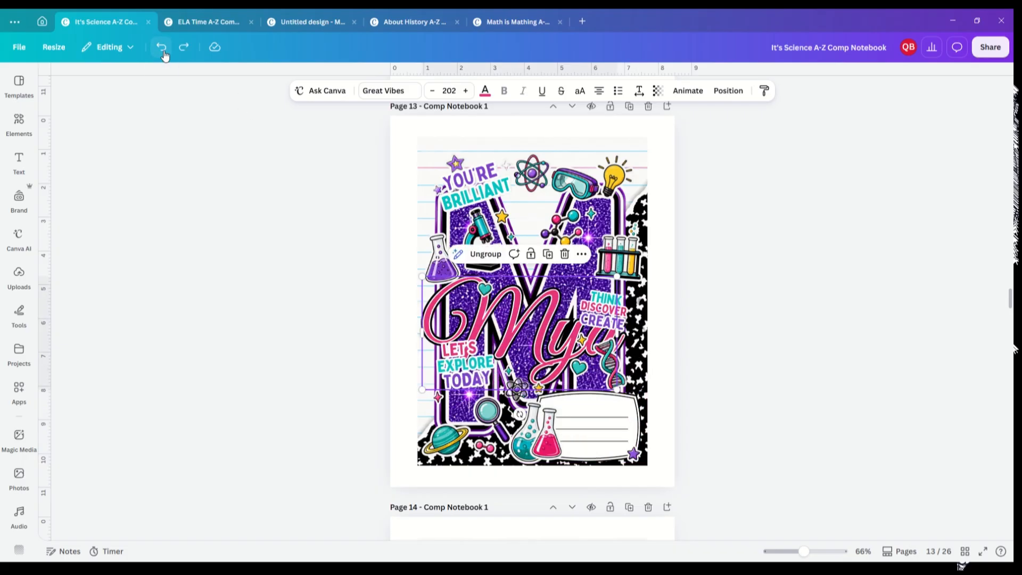